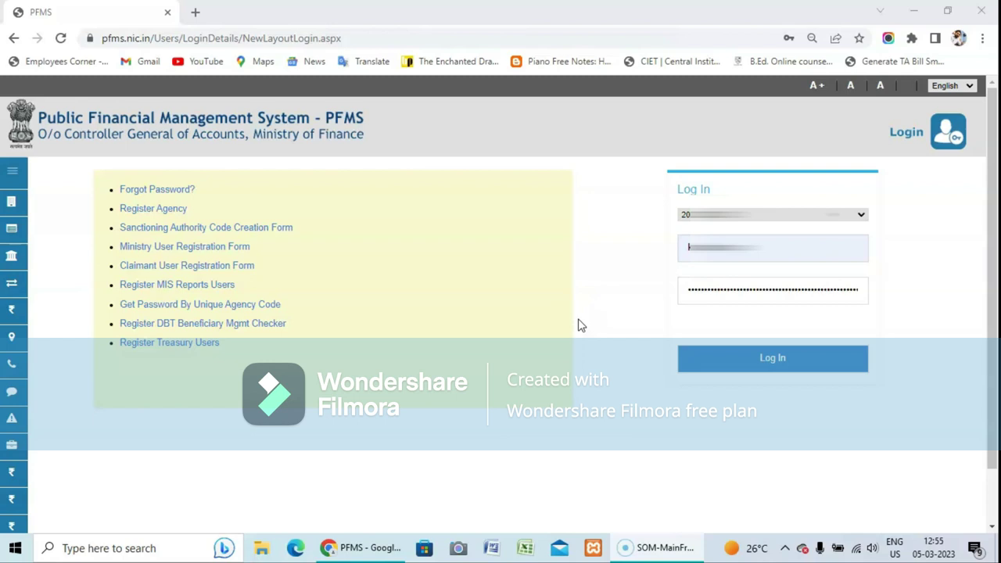
- Log in with the filled-in credentials and open the Manage Vendor page from the agency master data
left_click(384, 376)
left_click(746, 360)
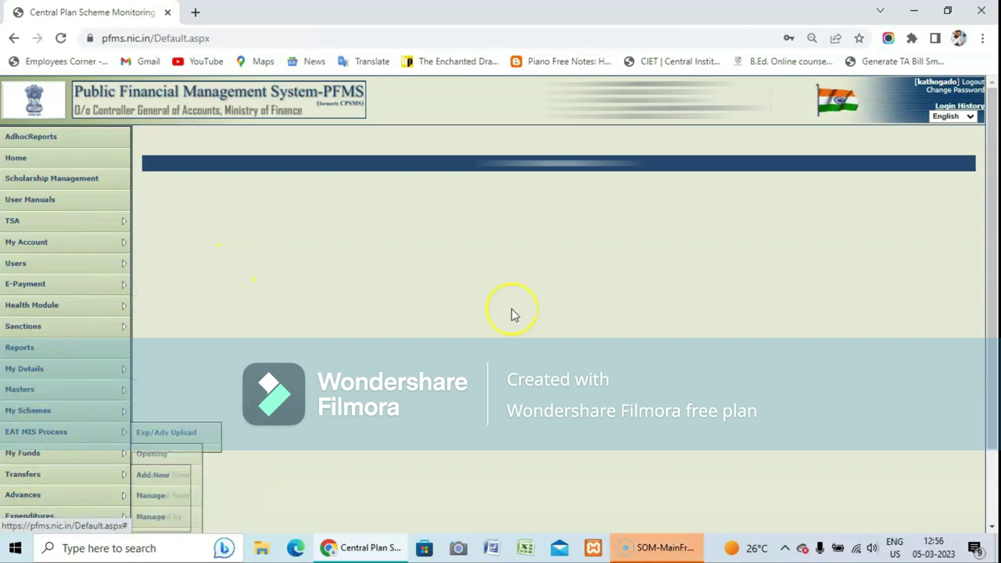
scroll(991, 219, "down", 2)
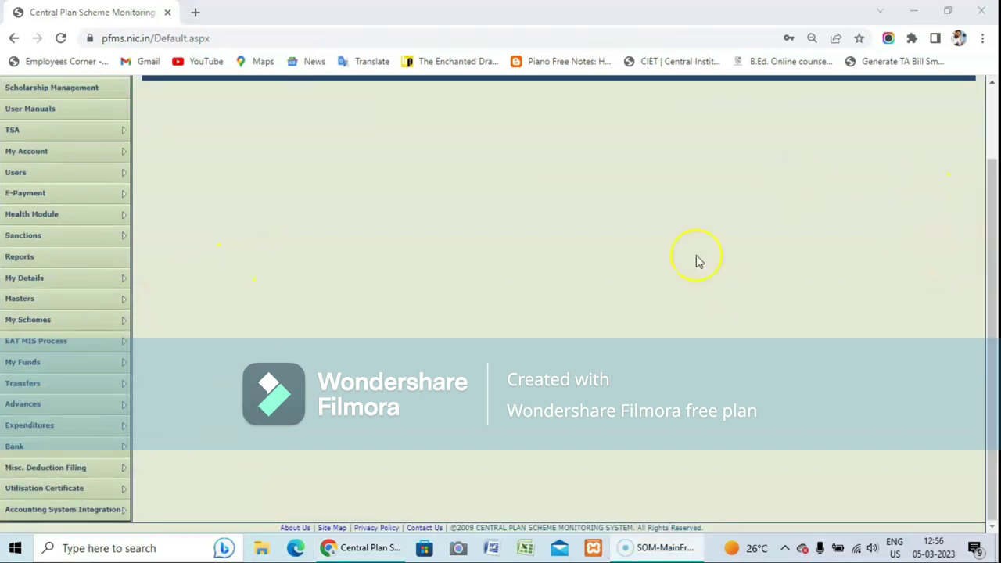
mouse_move(96, 297)
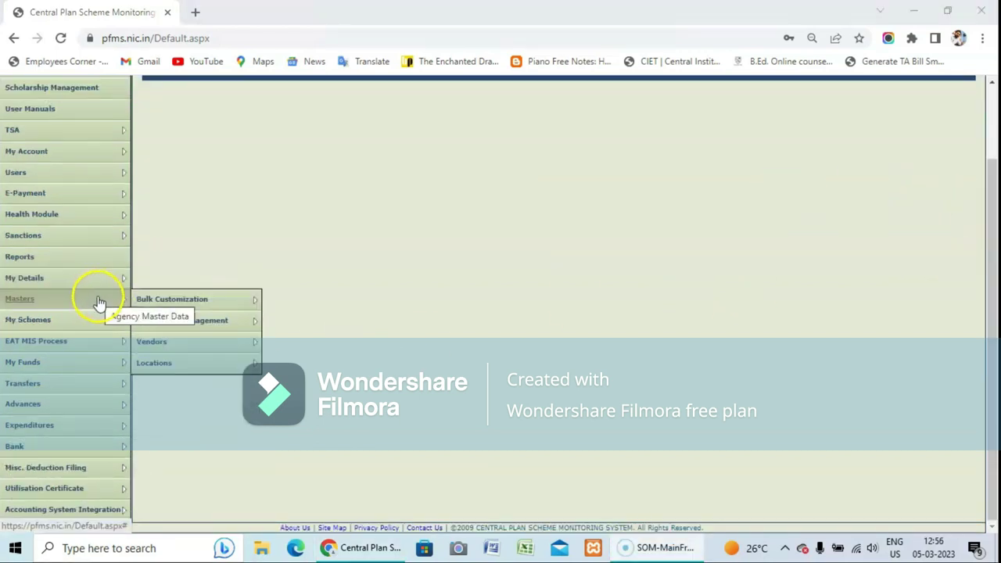
mouse_move(183, 347)
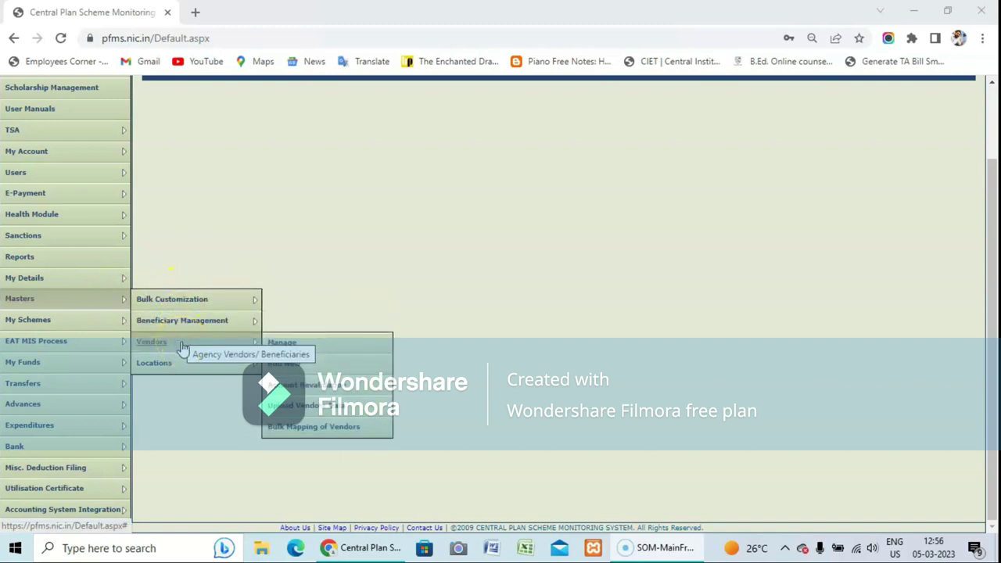
left_click(300, 345)
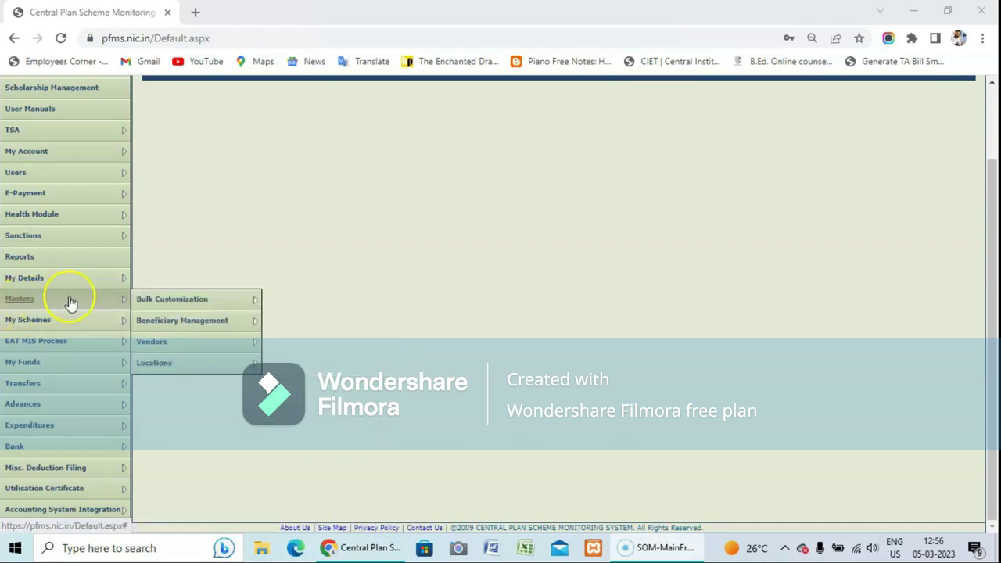
mouse_move(159, 348)
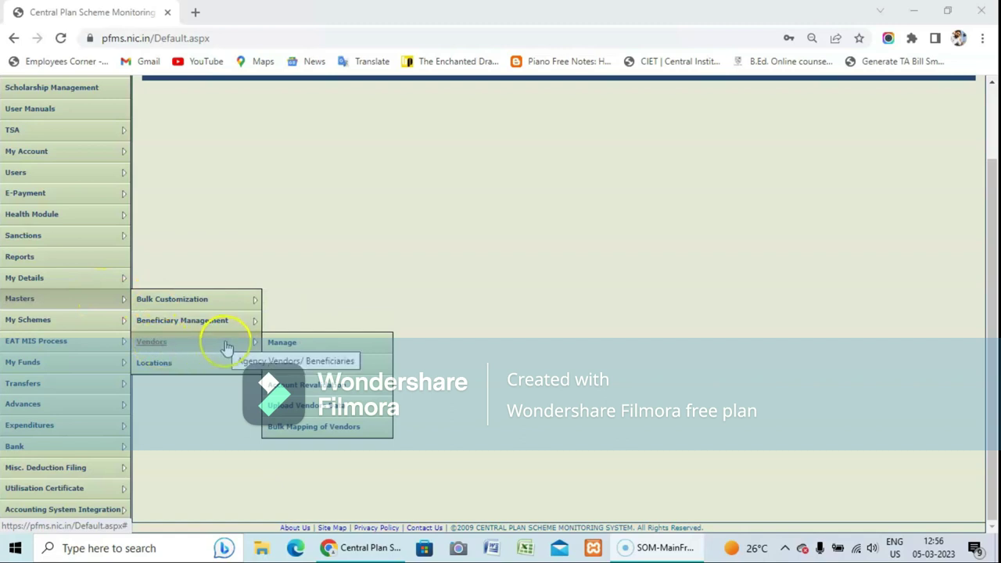
left_click(286, 345)
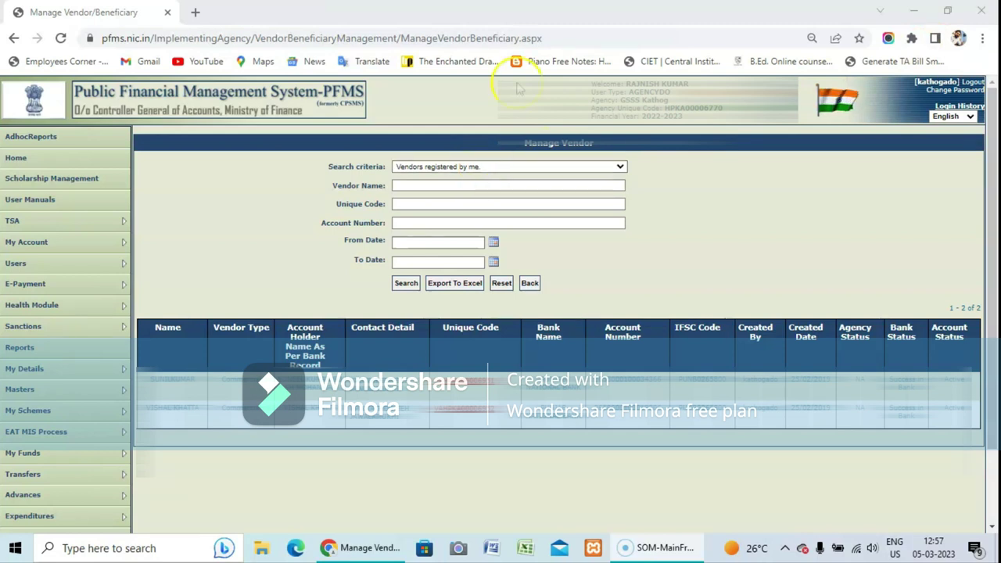
- Set the vendor search criteria to "Vendors not mapped with me." and review the listed vendors
left_click(618, 168)
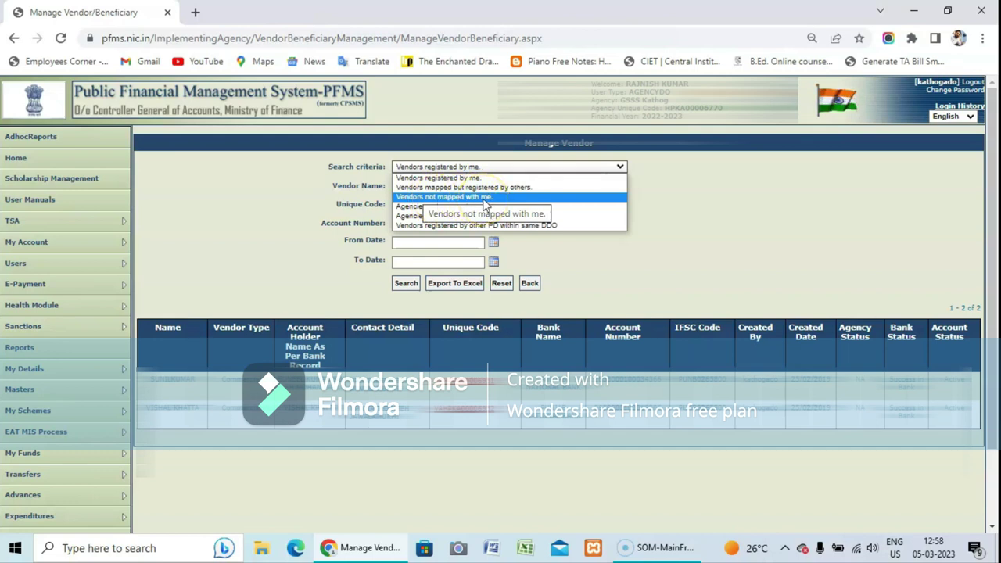
left_click(420, 197)
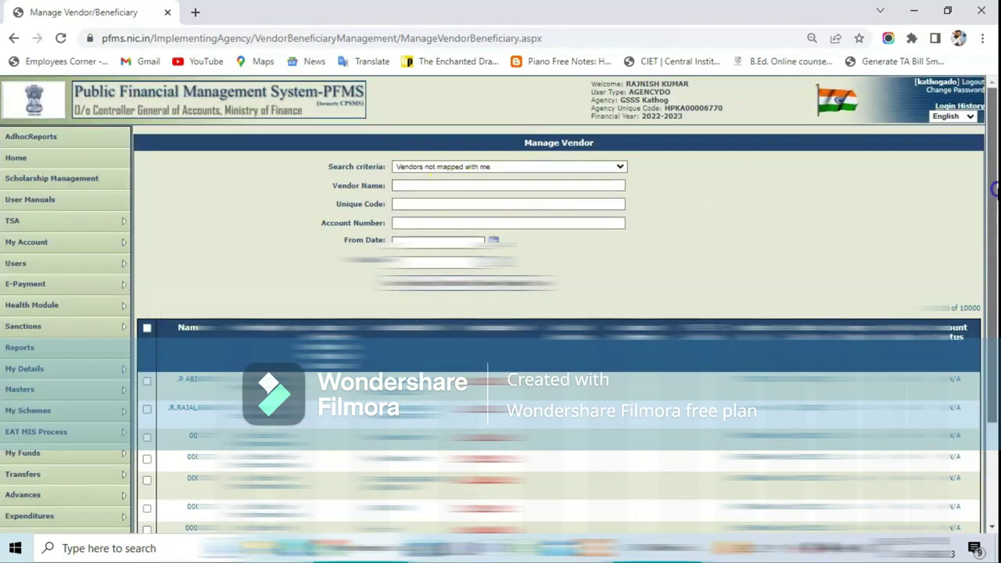
left_click_drag(995, 189, 993, 291)
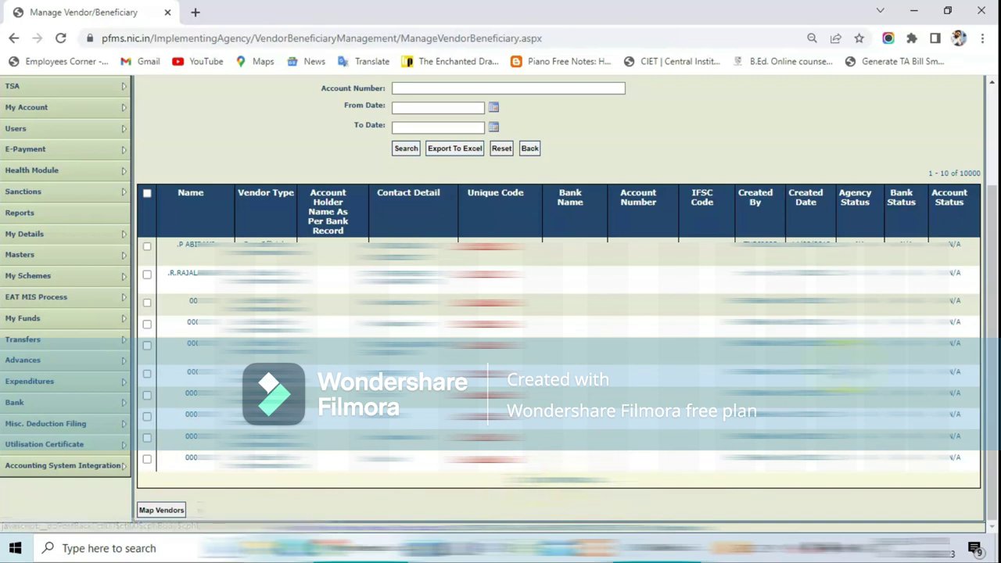
left_click_drag(994, 284, 994, 277)
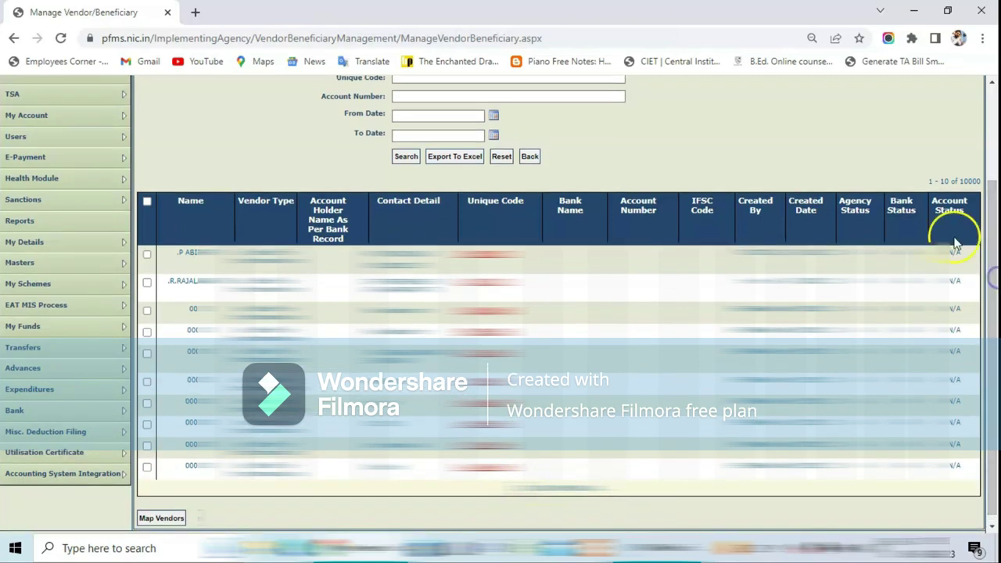
left_click_drag(961, 181, 982, 181)
left_click(898, 150)
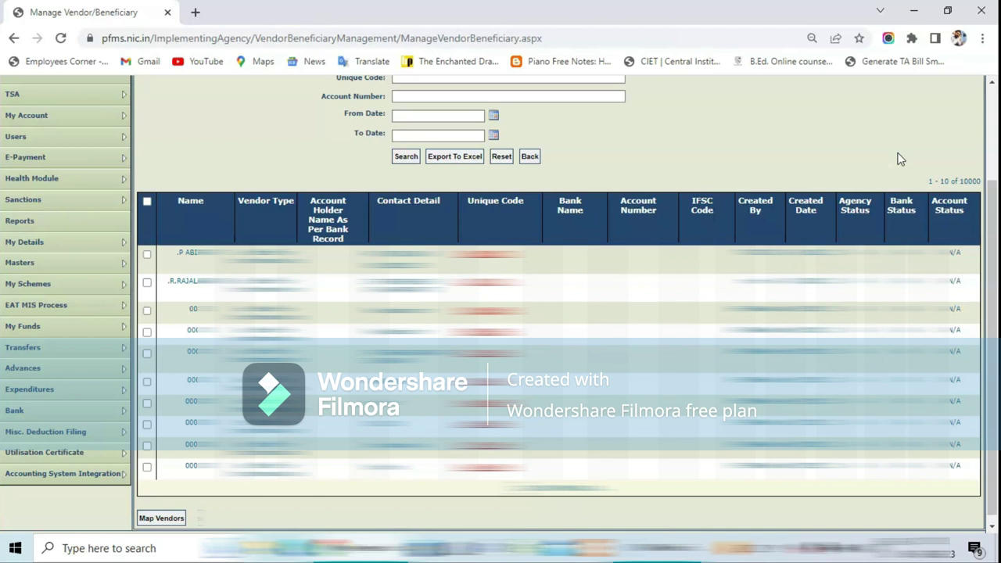
left_click_drag(989, 217, 994, 182)
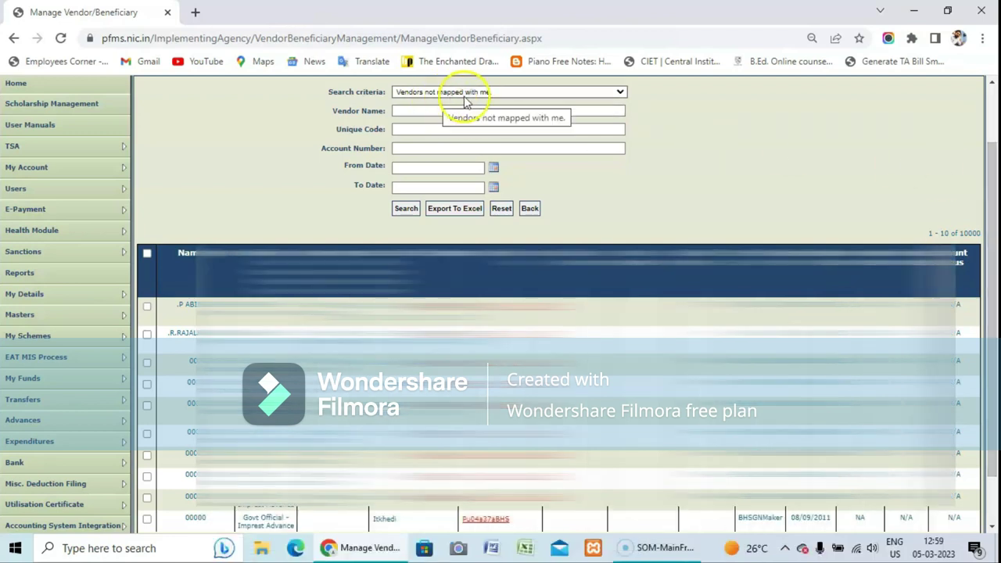
left_click_drag(992, 165, 993, 211)
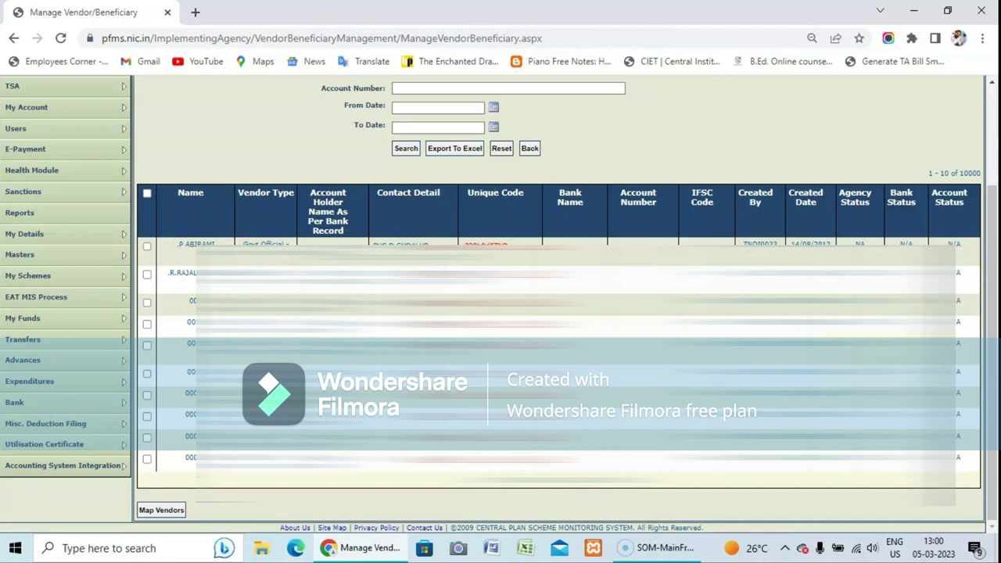
scroll(542, 181, "up", 1)
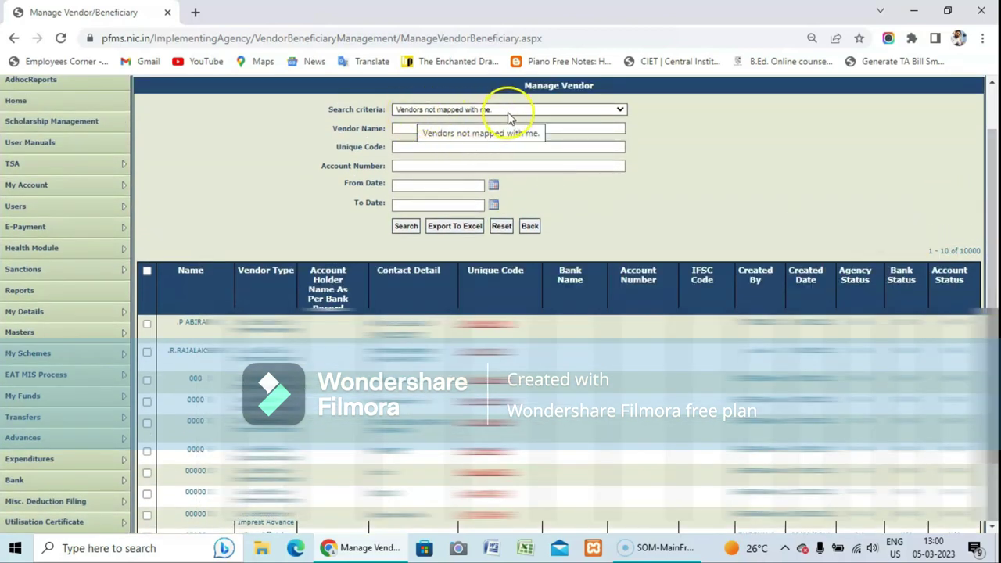
scroll(983, 161, "down", 1)
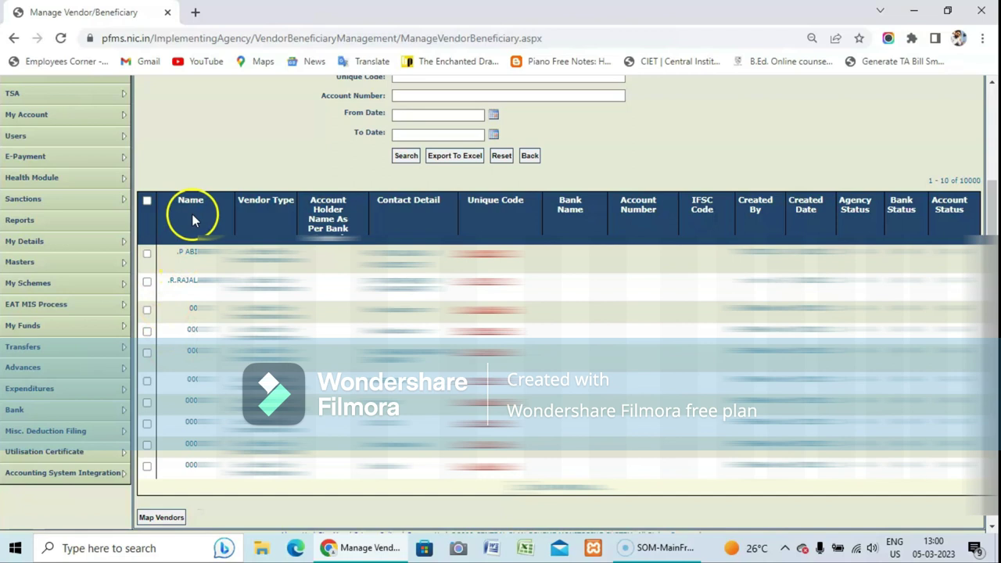
- Select the first vendor in the unmapped list and map it to the agency
left_click(147, 255)
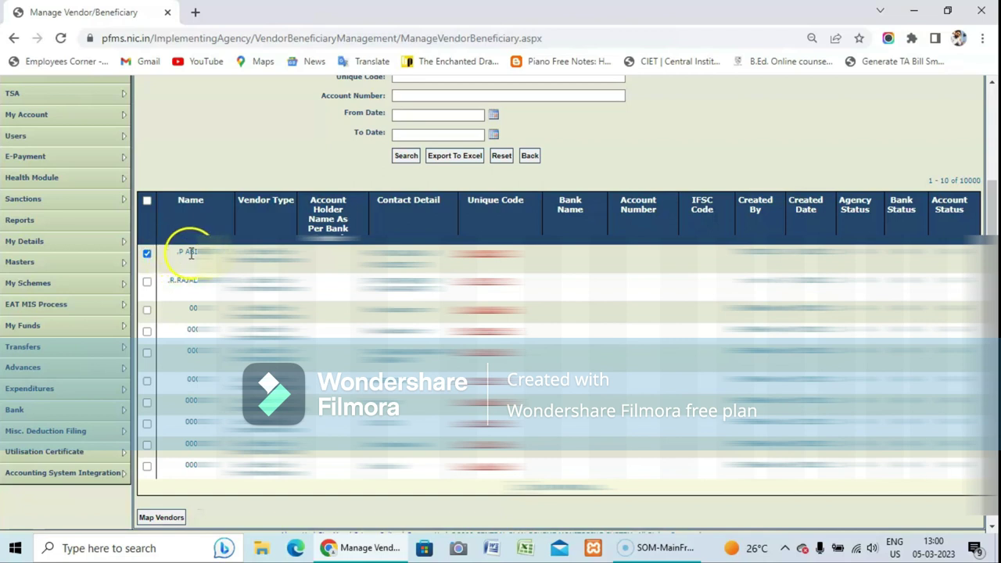
left_click(147, 255)
left_click(147, 255)
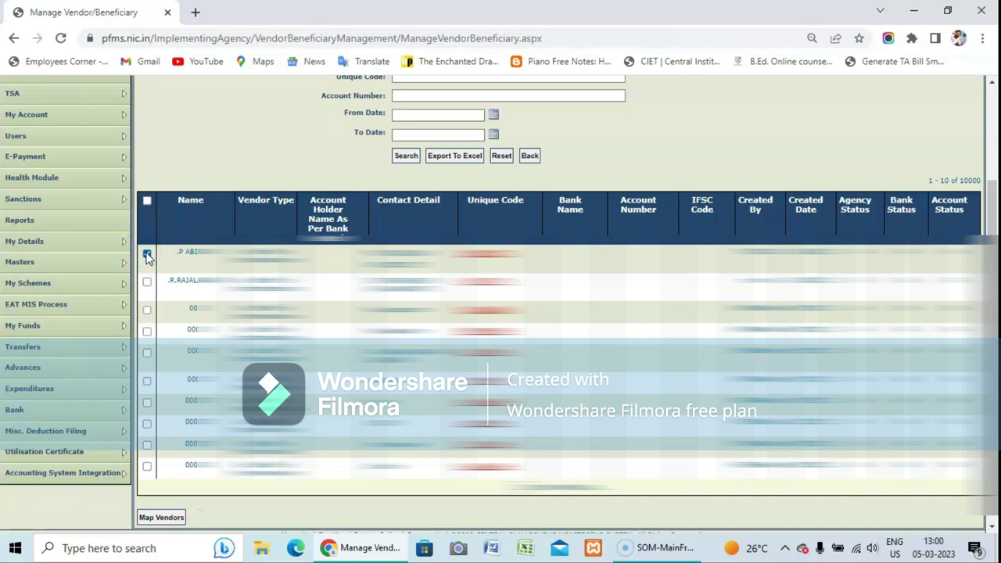
scroll(991, 227, "down", 1)
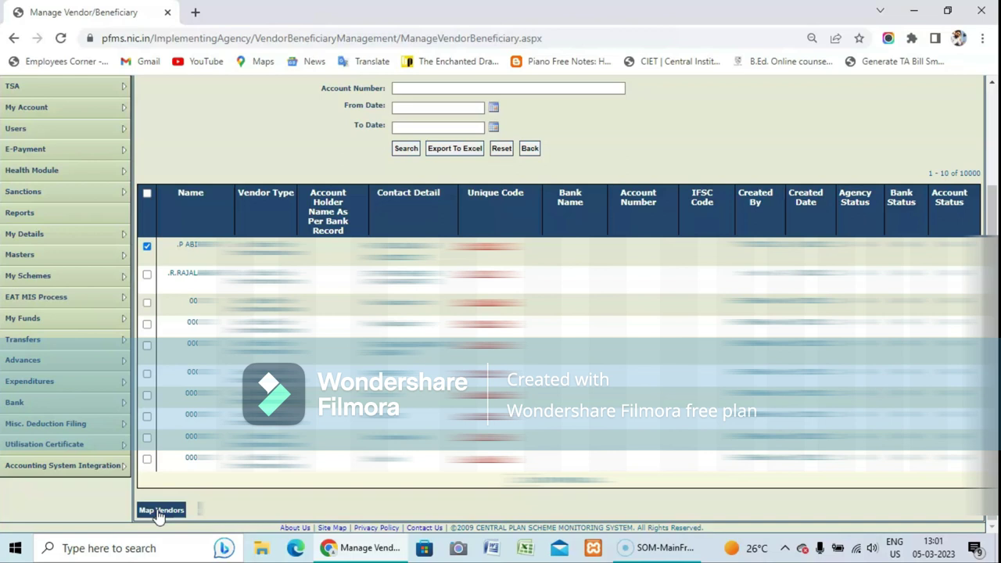
left_click(160, 511)
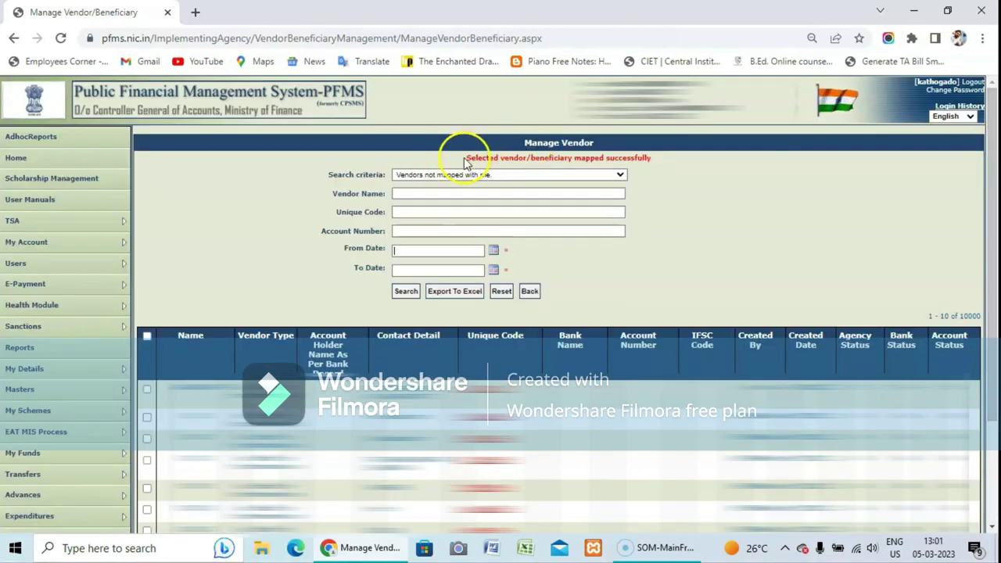
left_click_drag(466, 160, 652, 161)
left_click(690, 190)
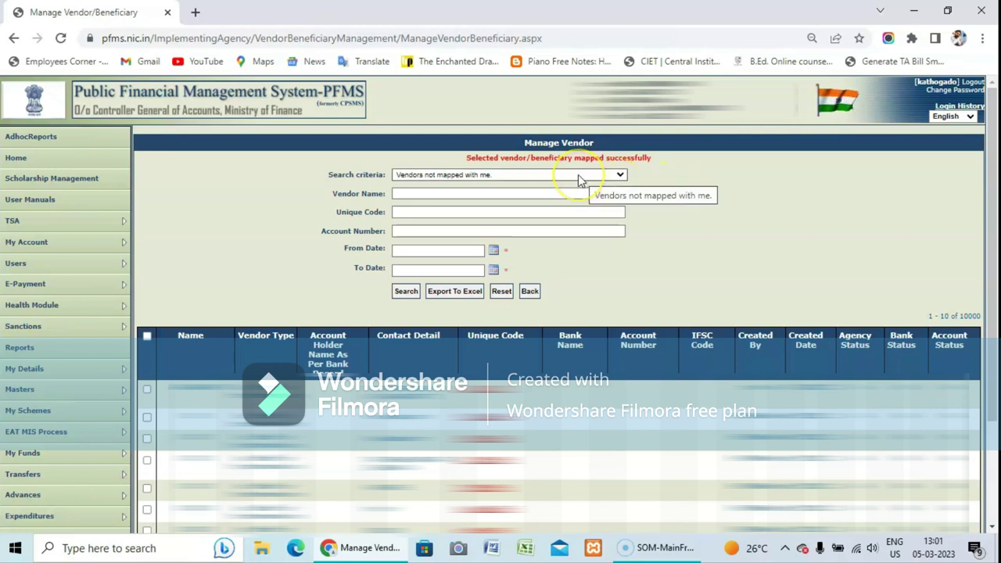
- Set the search criteria to "Vendors mapped but registered by others." and review the listed vendor rows
left_click(602, 175)
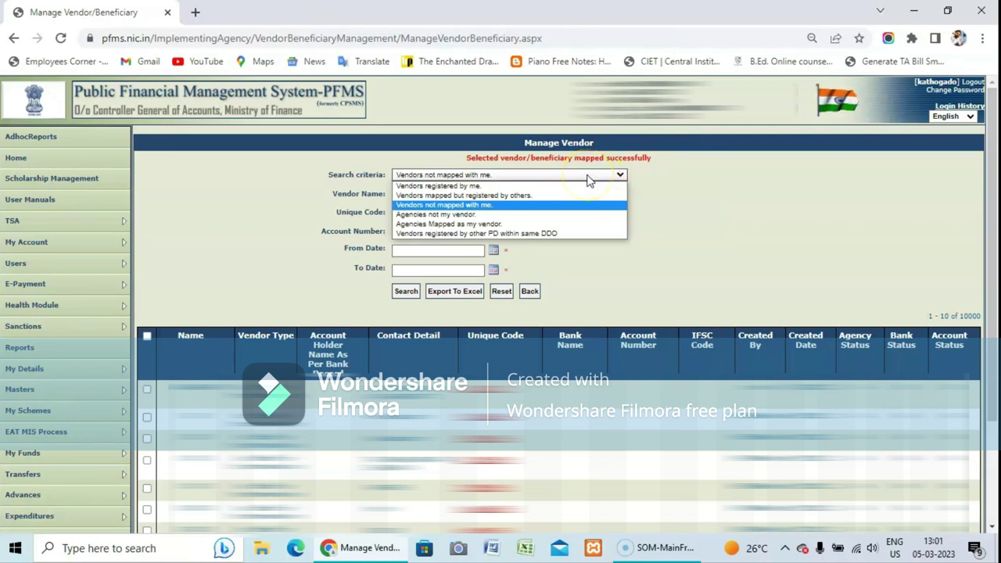
left_click(466, 189)
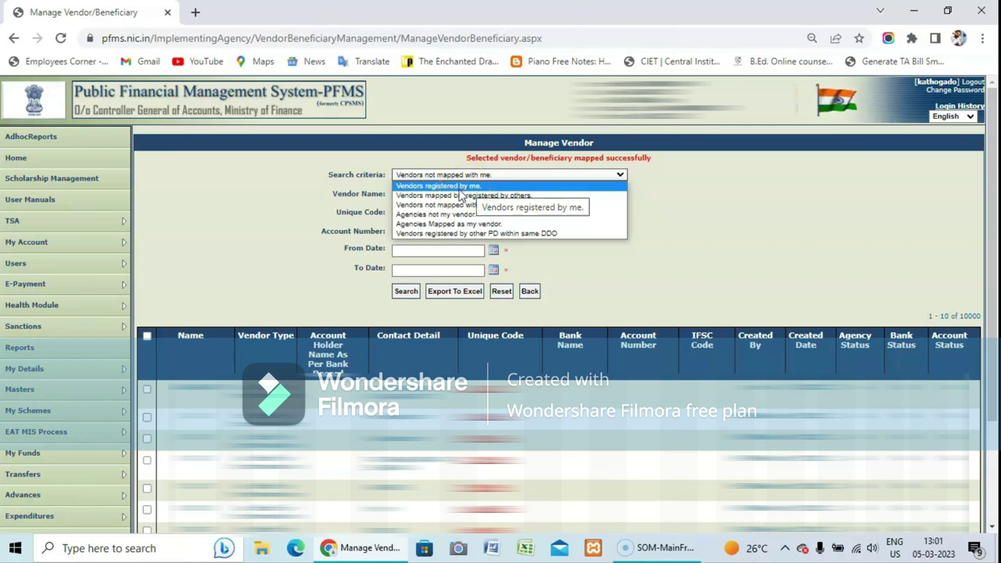
left_click(438, 197)
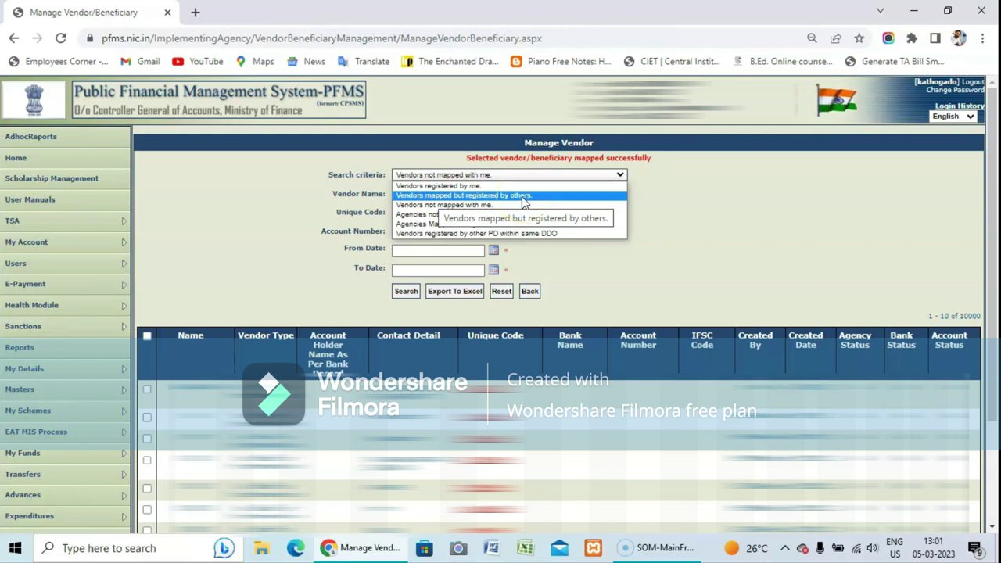
left_click(430, 203)
left_click(520, 195)
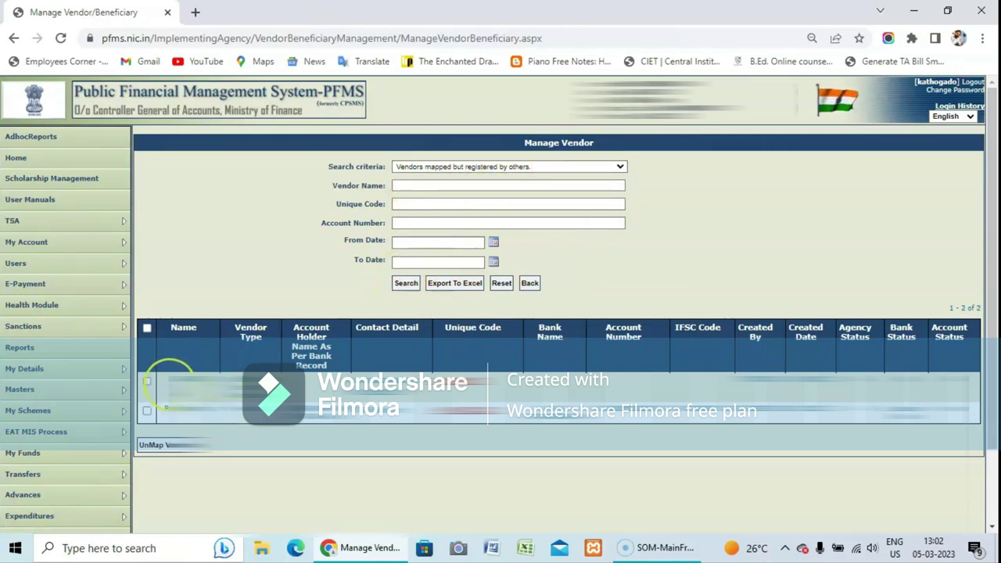
left_click_drag(166, 383, 969, 391)
left_click(968, 390)
left_click_drag(161, 409, 968, 416)
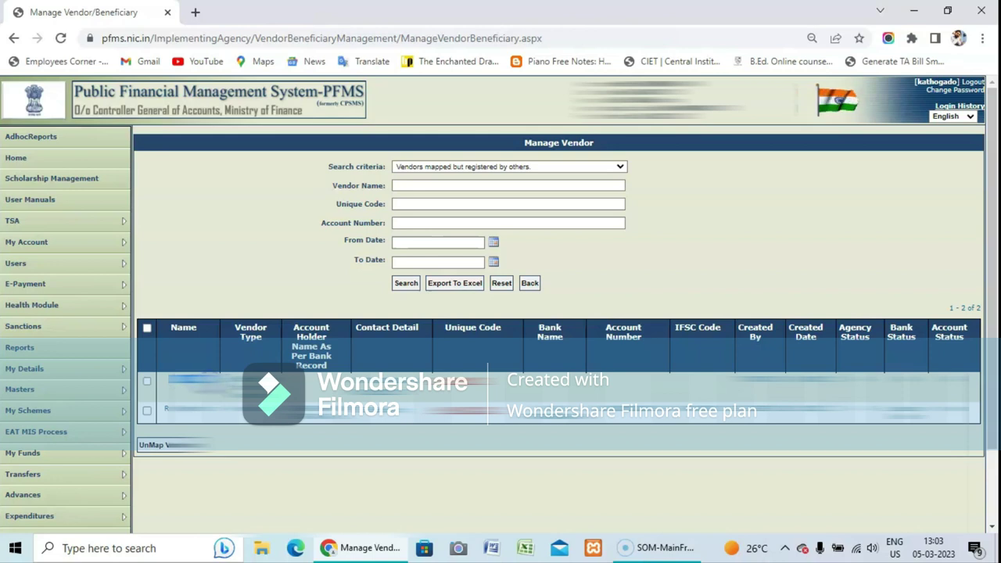
- Select the first vendor among those registered by others and unmap it from the agency
left_click(146, 381)
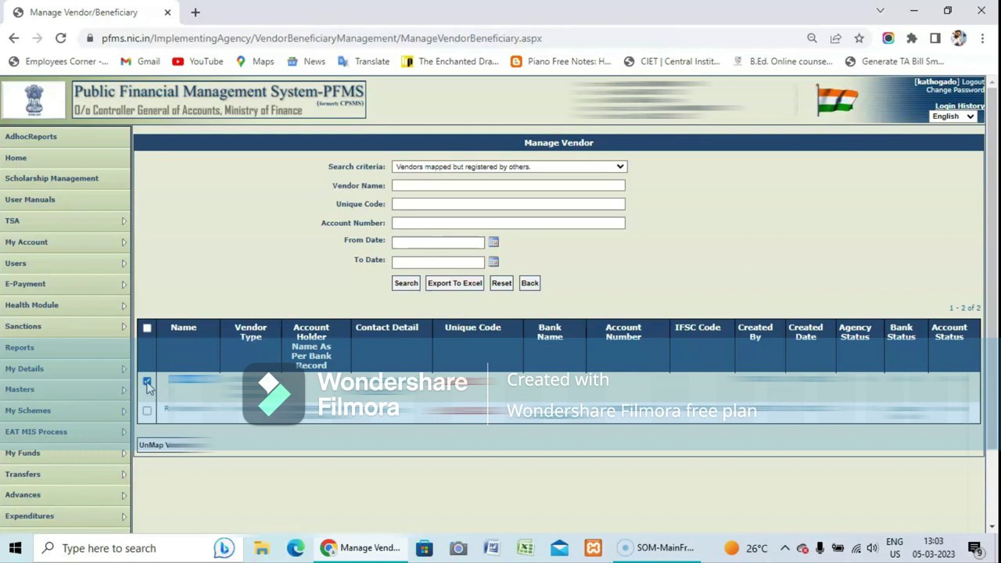
left_click(157, 453)
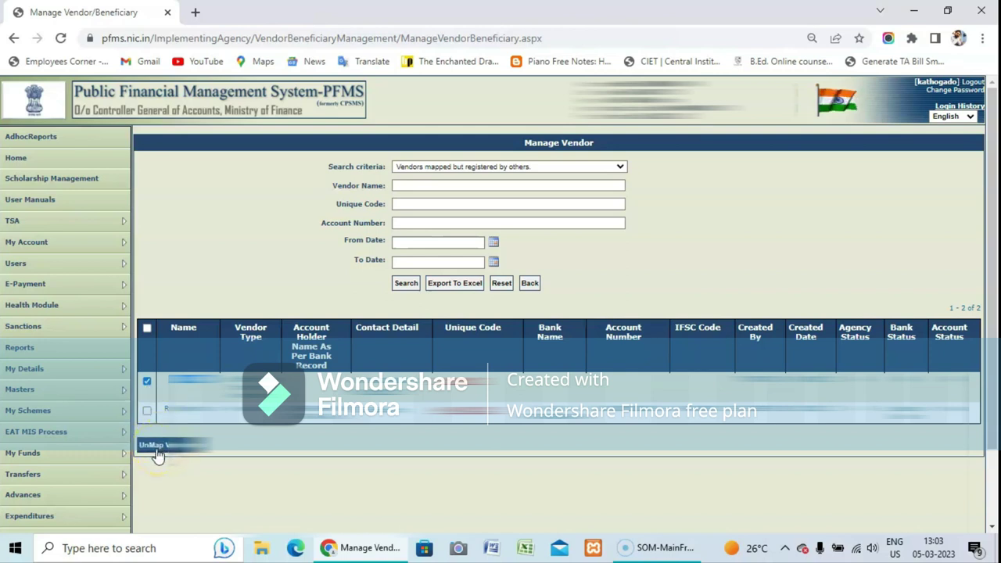
left_click(164, 452)
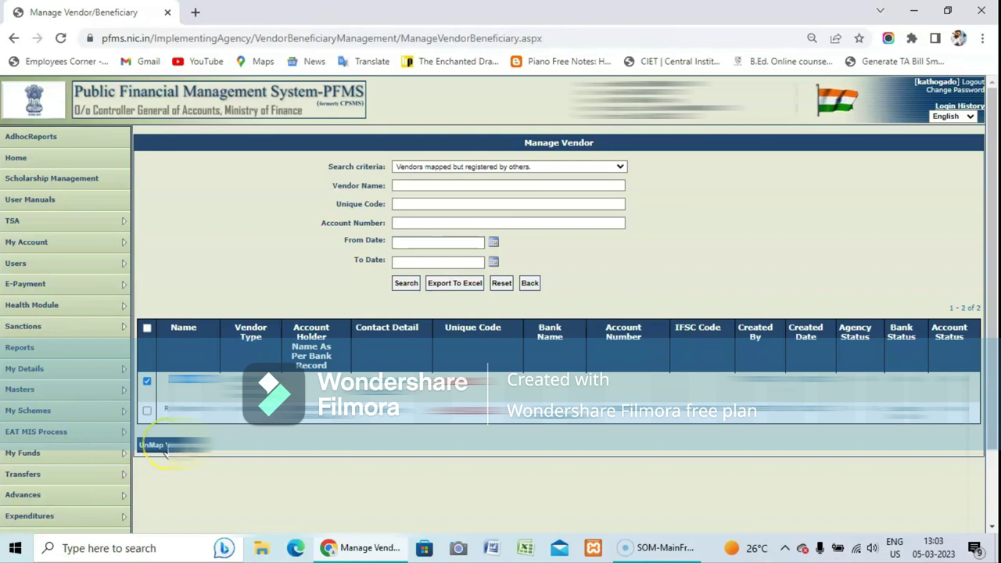
left_click(165, 452)
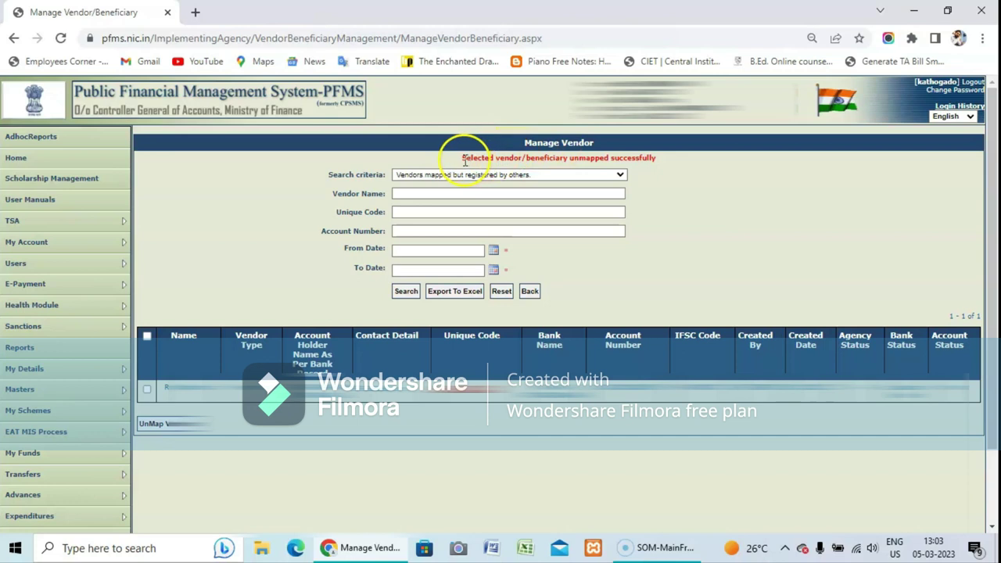
left_click_drag(462, 158, 661, 160)
left_click(673, 167)
- View the vendor list under "Vendors registered by me." and again under "Vendors mapped but registered by others."
left_click(579, 175)
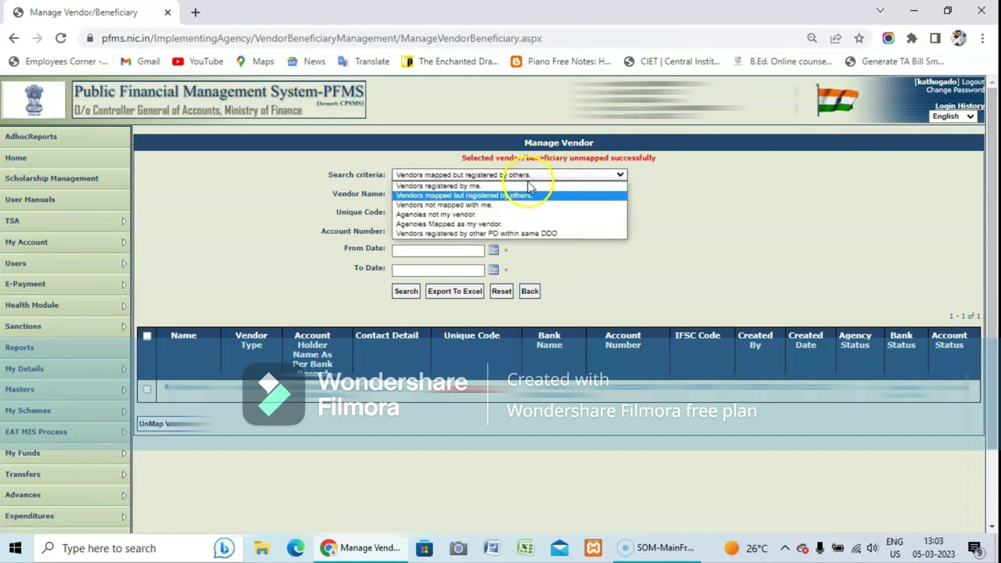
left_click(449, 187)
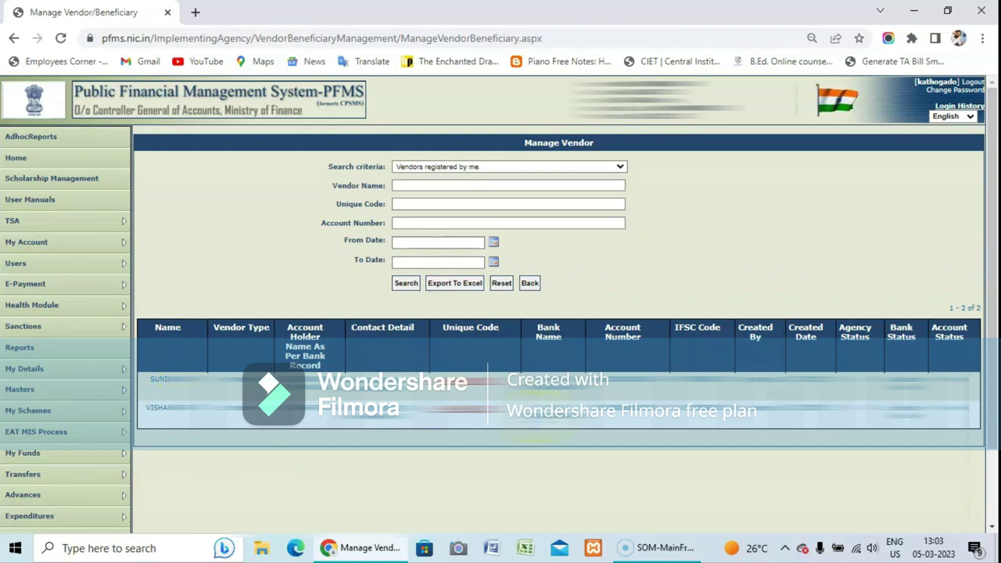
left_click(575, 164)
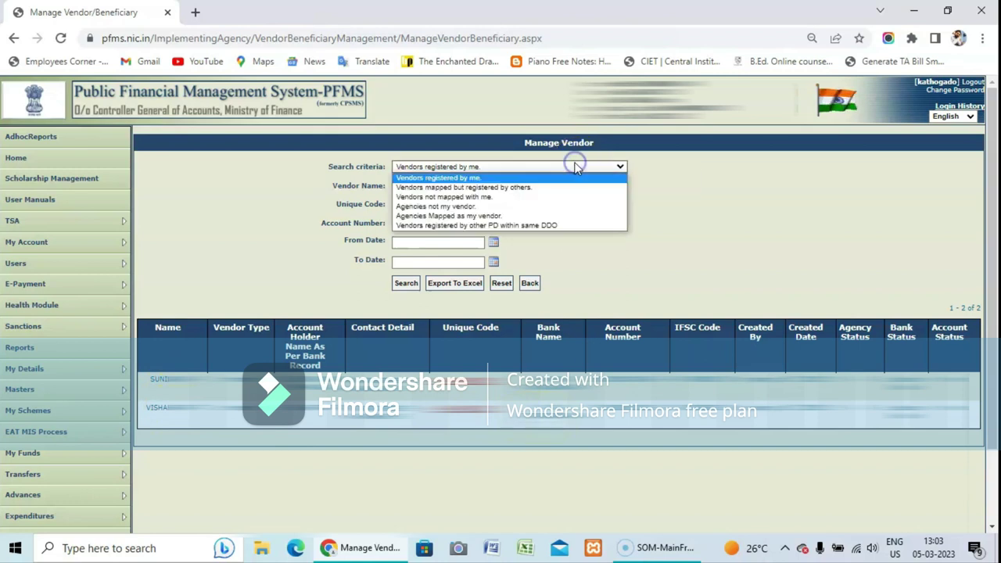
left_click(441, 188)
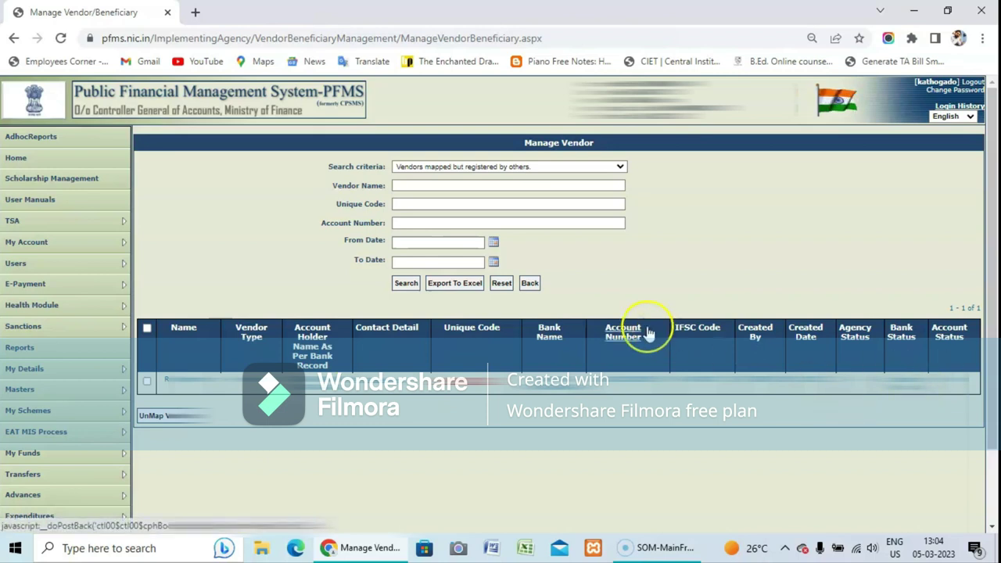
- Set the search criteria to "Vendors not mapped with me." and review the listed vendors
left_click(490, 167)
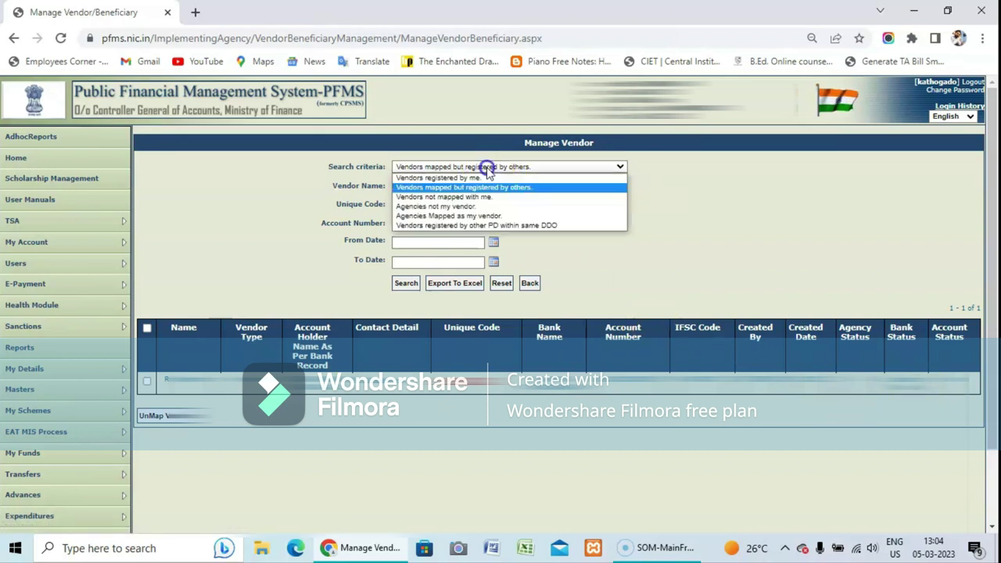
left_click(437, 201)
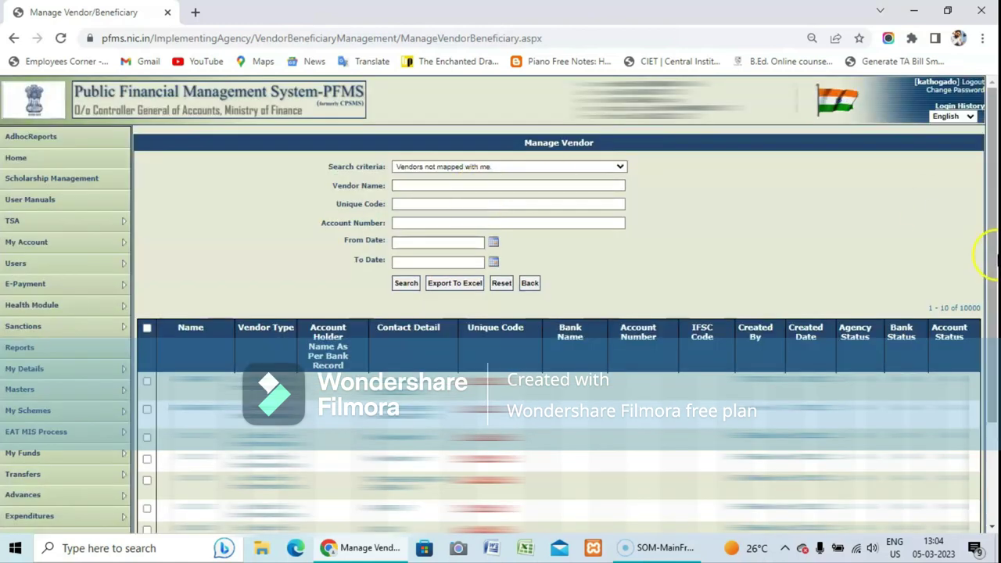
left_click_drag(989, 254, 989, 355)
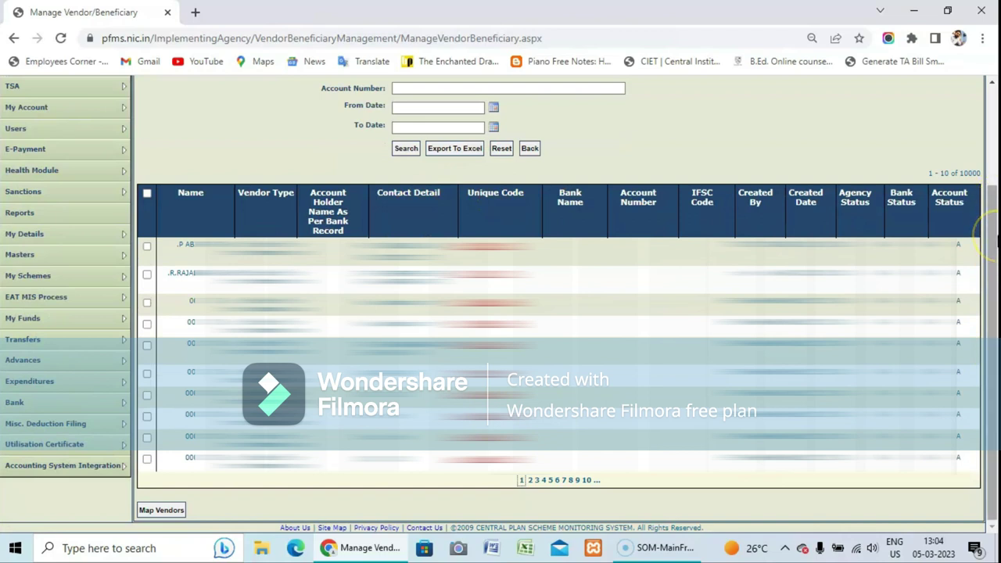
mouse_move(993, 242)
left_mouse_down()
mouse_move(993, 156)
mouse_move(995, 243)
left_mouse_up()
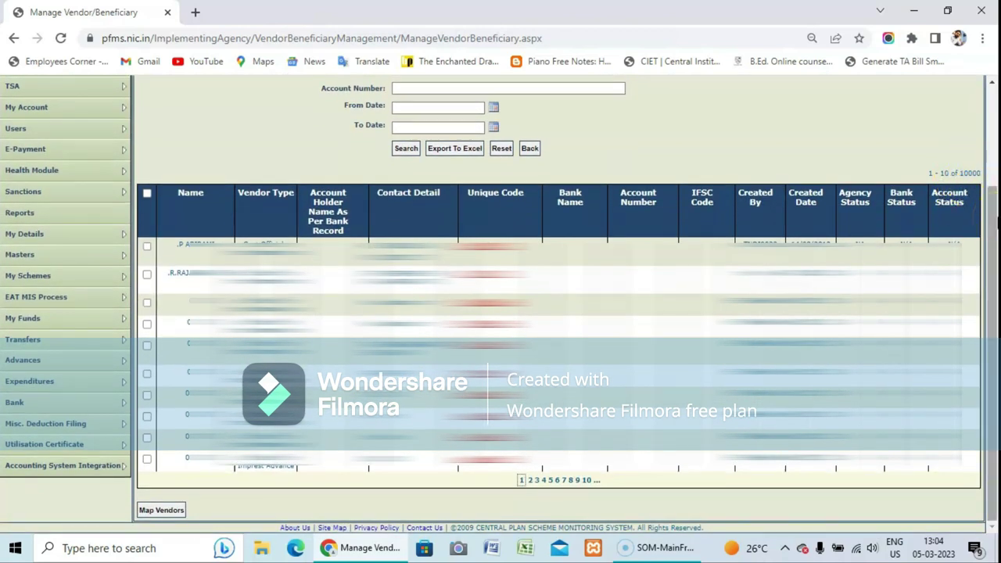
left_click_drag(993, 220, 994, 152)
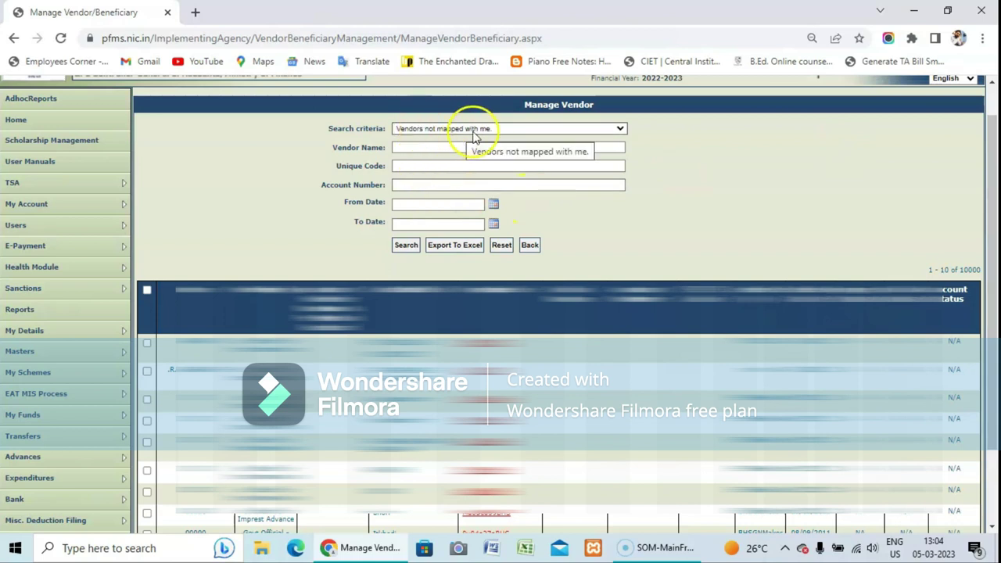
- Enter the vendor's account number as a search filter for the vendors not mapped to the agency
left_click(402, 188)
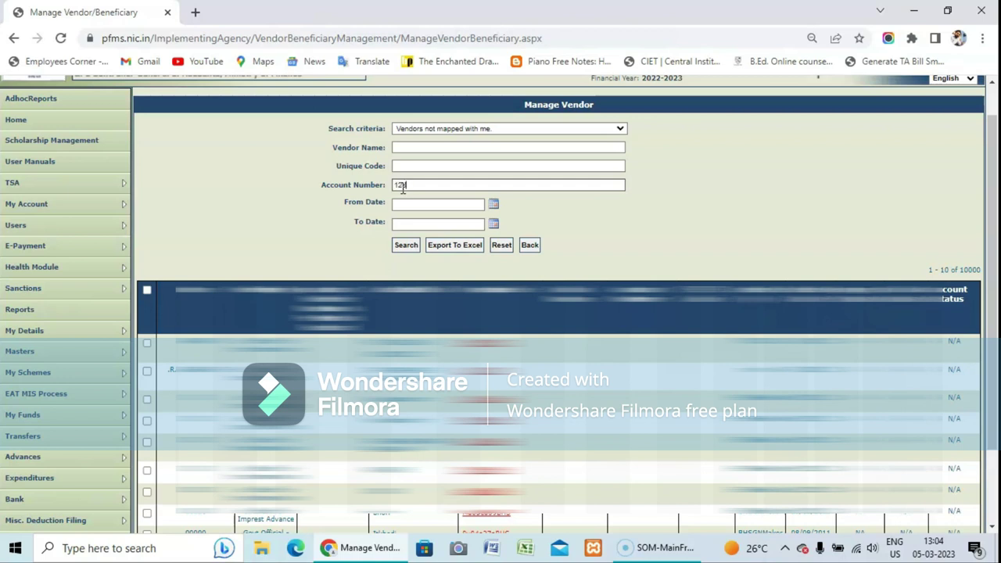
left_click(436, 188)
left_click(404, 245)
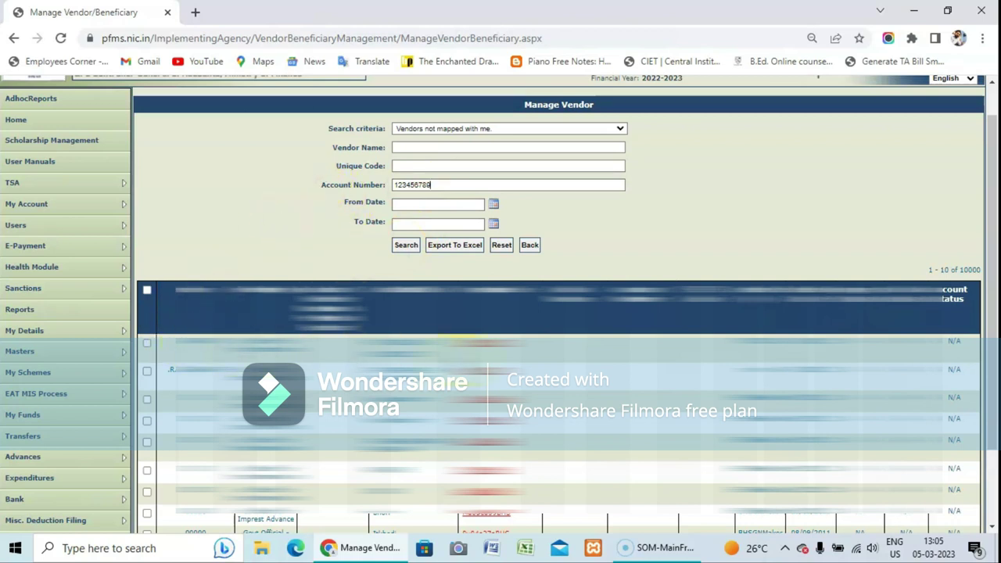
scroll(987, 282, "down", 1)
scroll(993, 295, "up", 1)
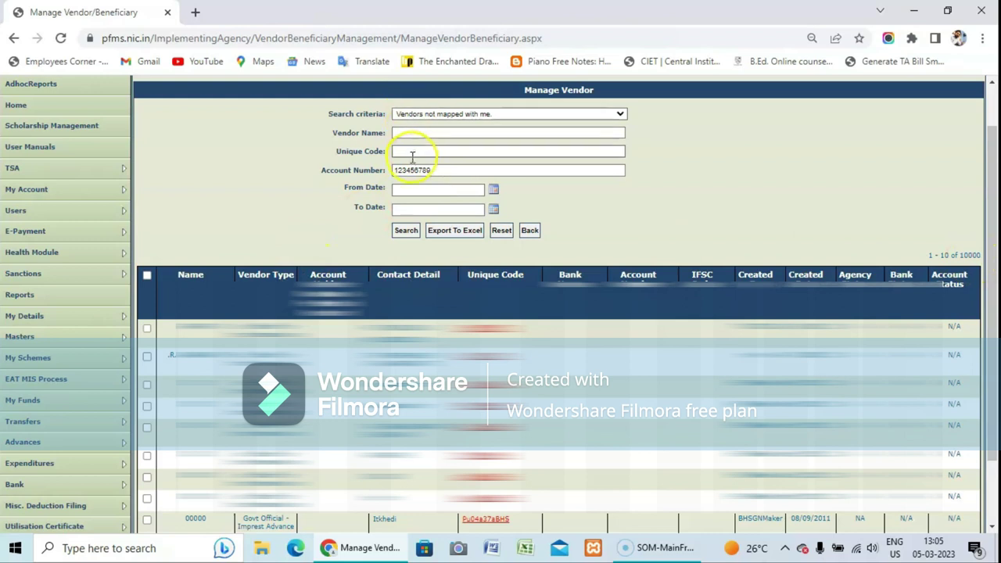
left_click(406, 231)
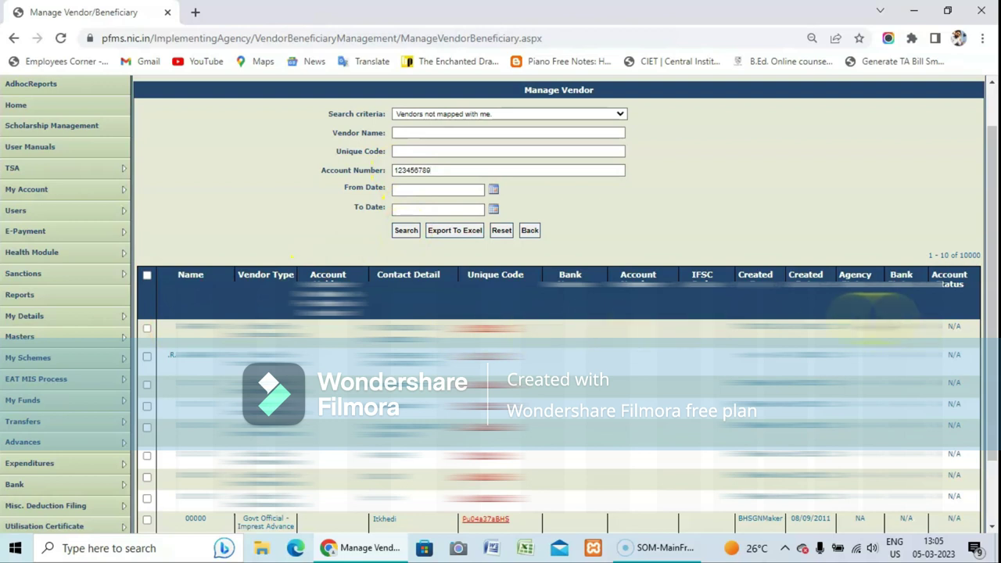
double_click(445, 166)
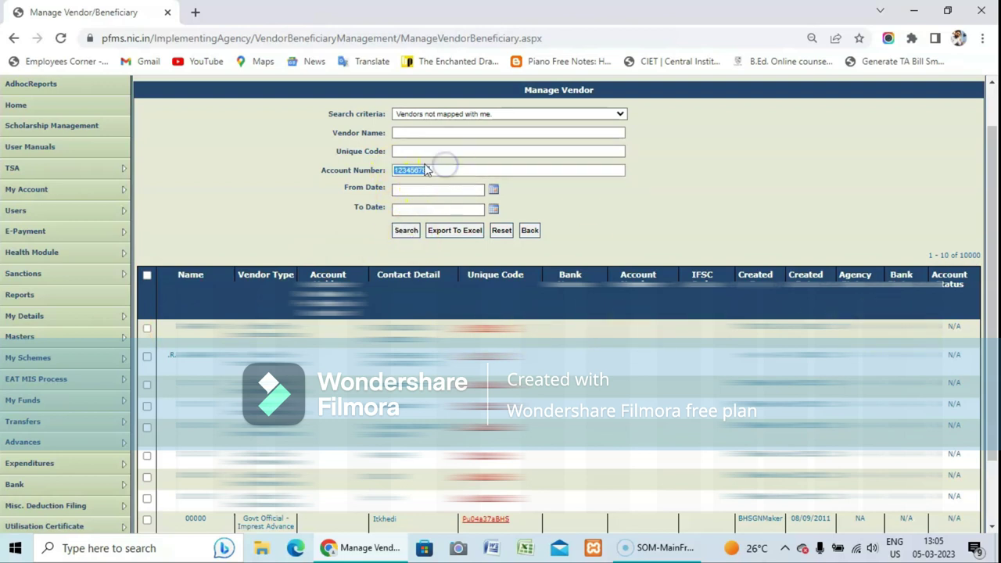
double_click(432, 169)
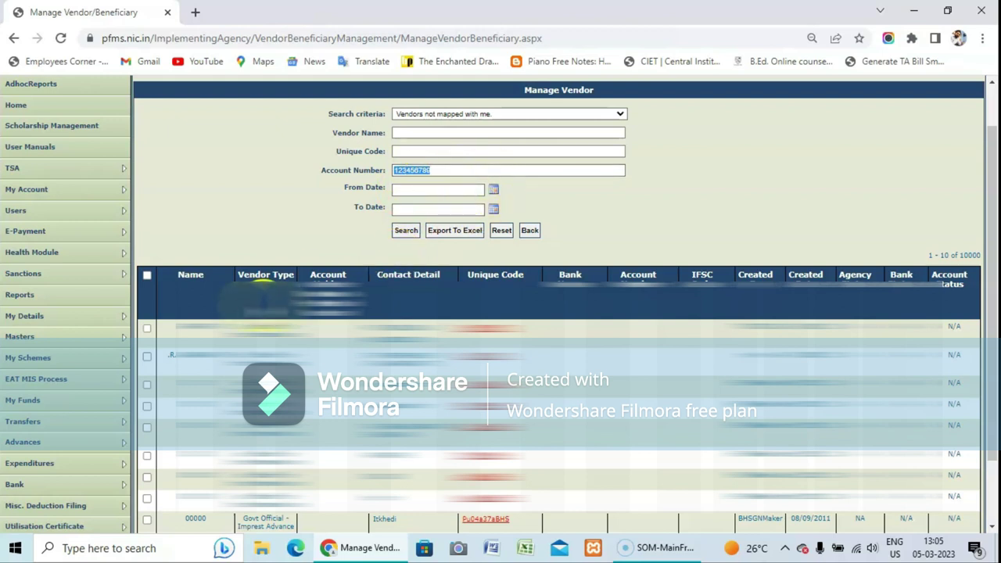
- Select the first vendor in the unmapped vendor list and look over the list's page links and search fields
scroll(989, 149, "down", 1)
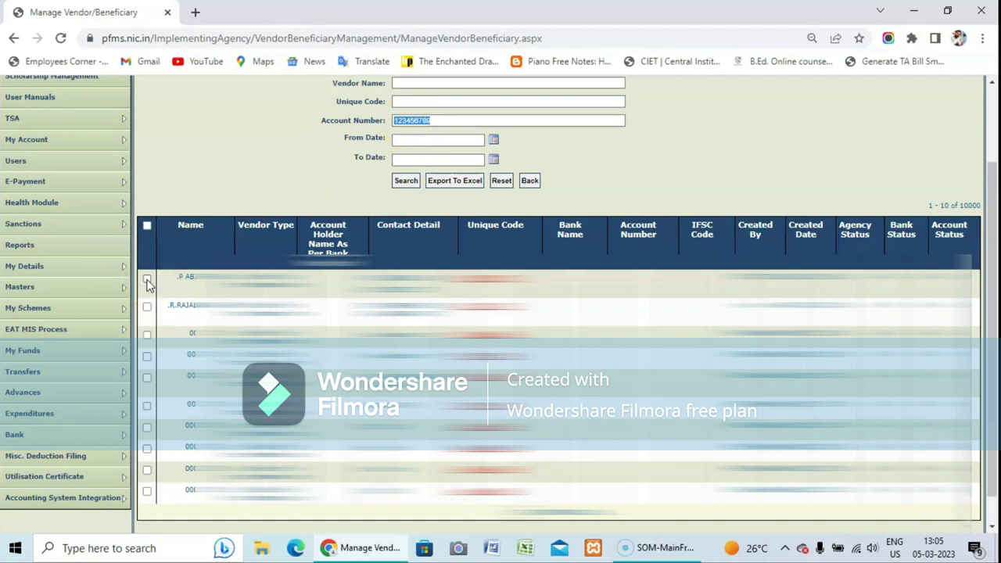
left_click(147, 279)
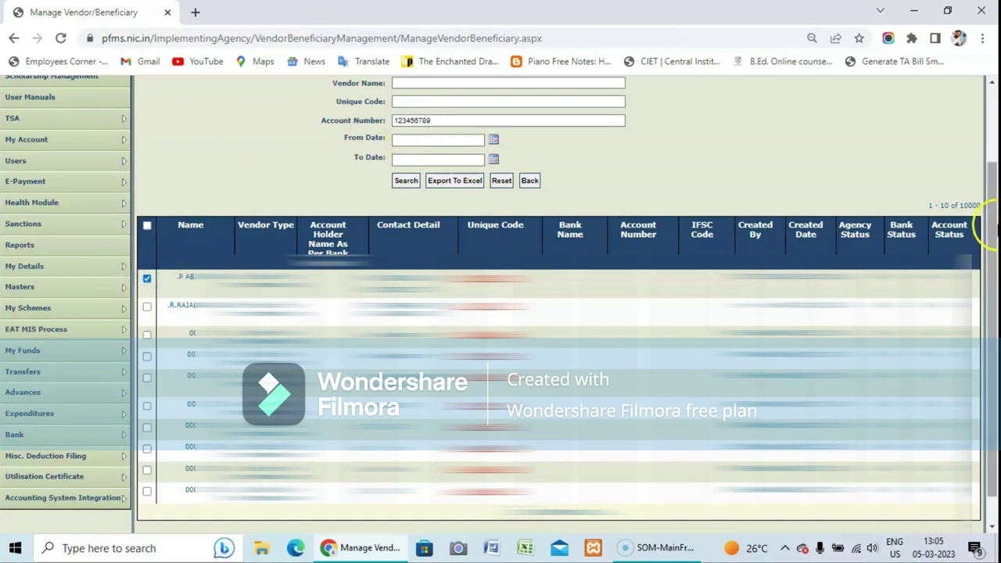
scroll(992, 367, "down", 1)
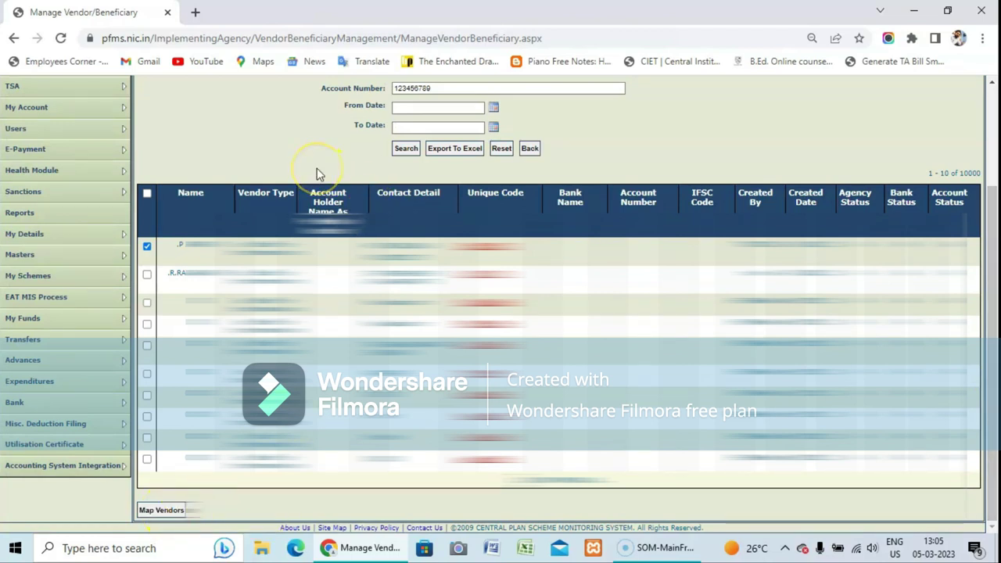
left_click(529, 482)
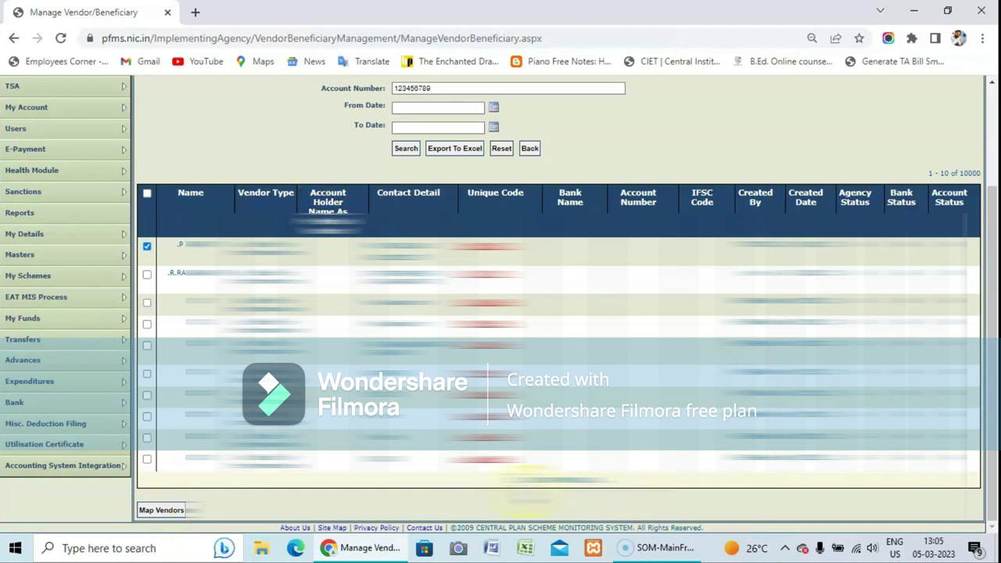
left_click(956, 199)
scroll(989, 164, "up", 3)
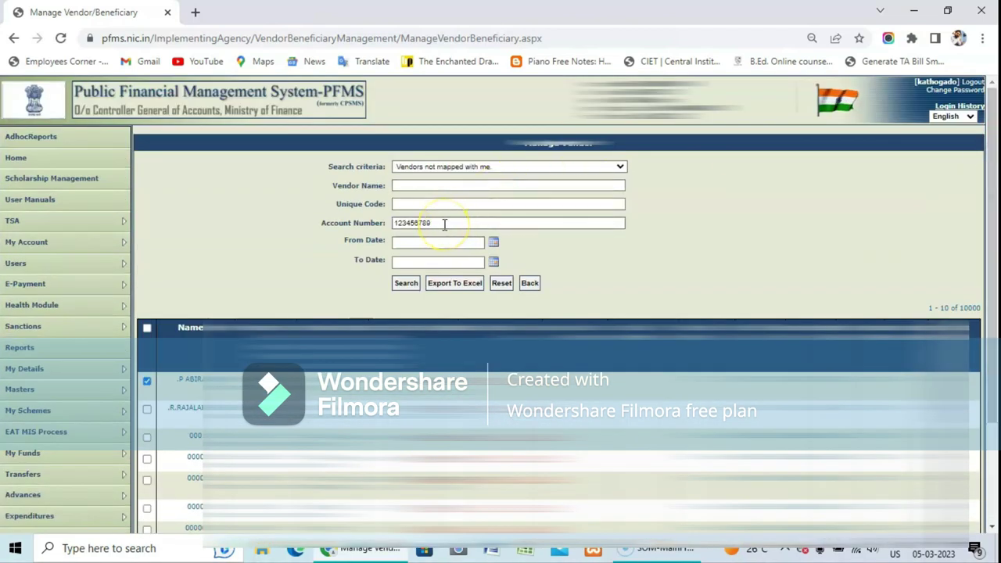
left_click(396, 286)
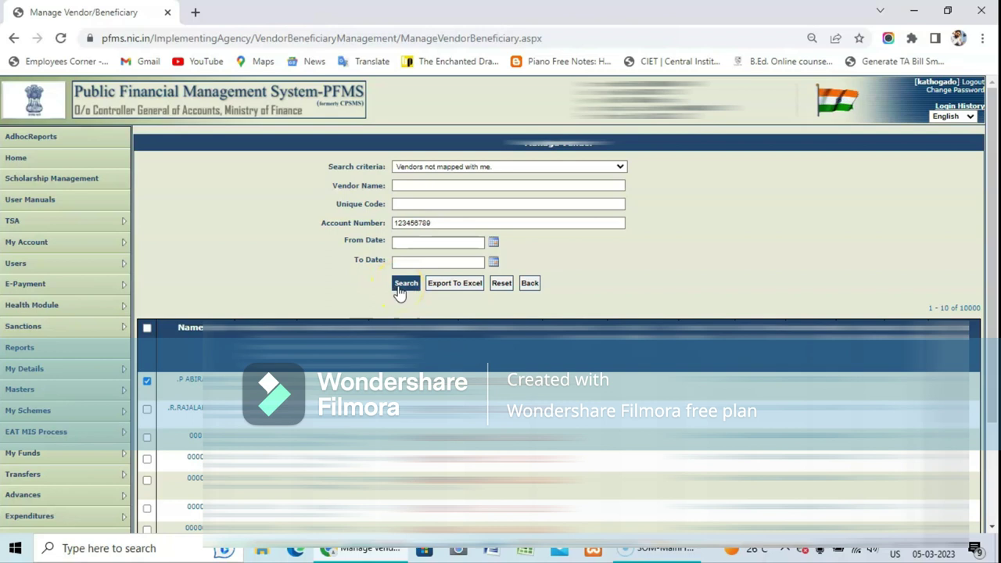
- Set the search criteria to "Vendors registered by me.", clear the account number filter and search again
left_click(520, 168)
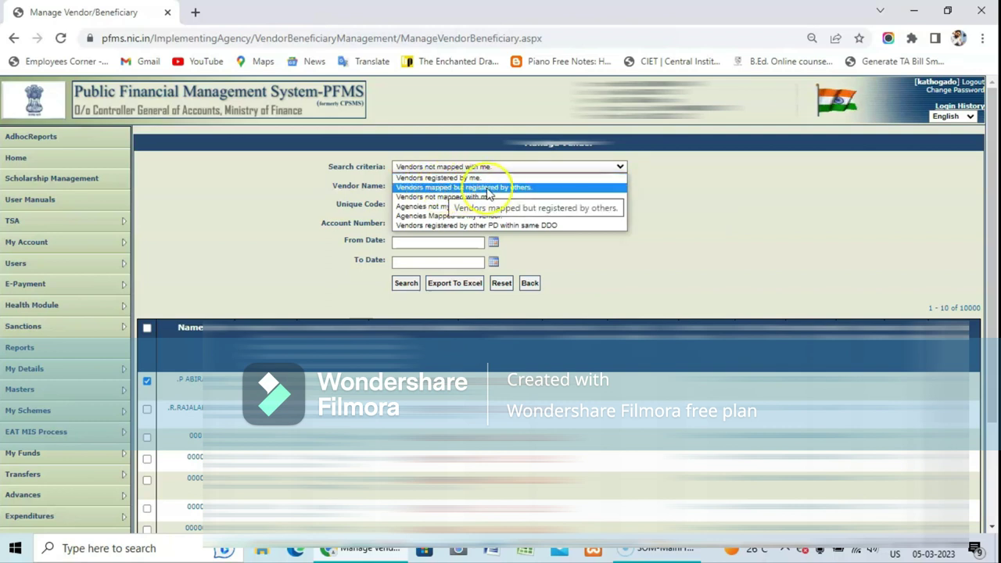
left_click(433, 178)
scroll(989, 180, "down", 1)
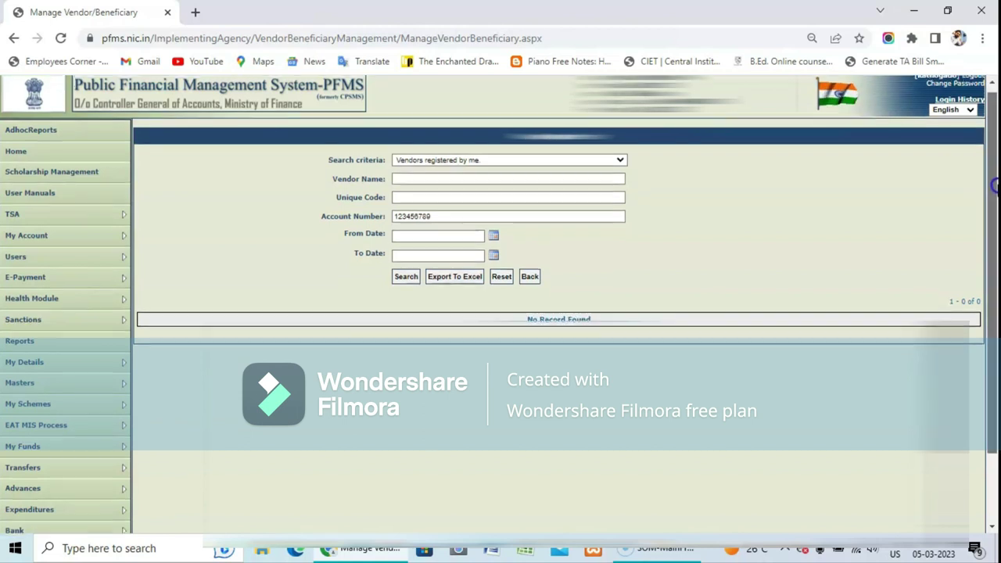
left_click(459, 223)
left_click_drag(459, 223, 384, 221)
key("BackSpace")
left_click(413, 282)
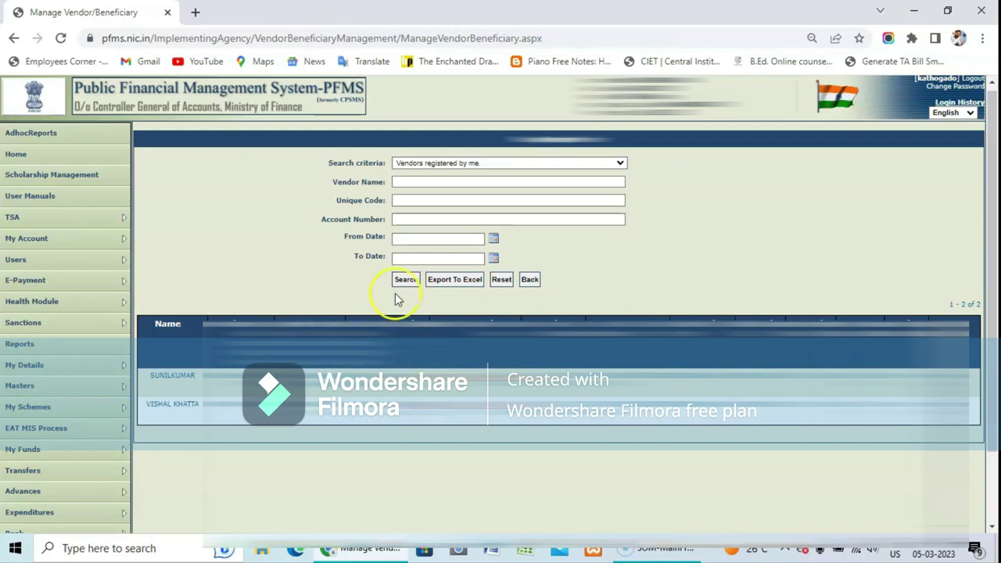
- Set the search criteria to "Vendors mapped but registered by others.", select the listed vendor and unmap it from the agency
left_click(514, 164)
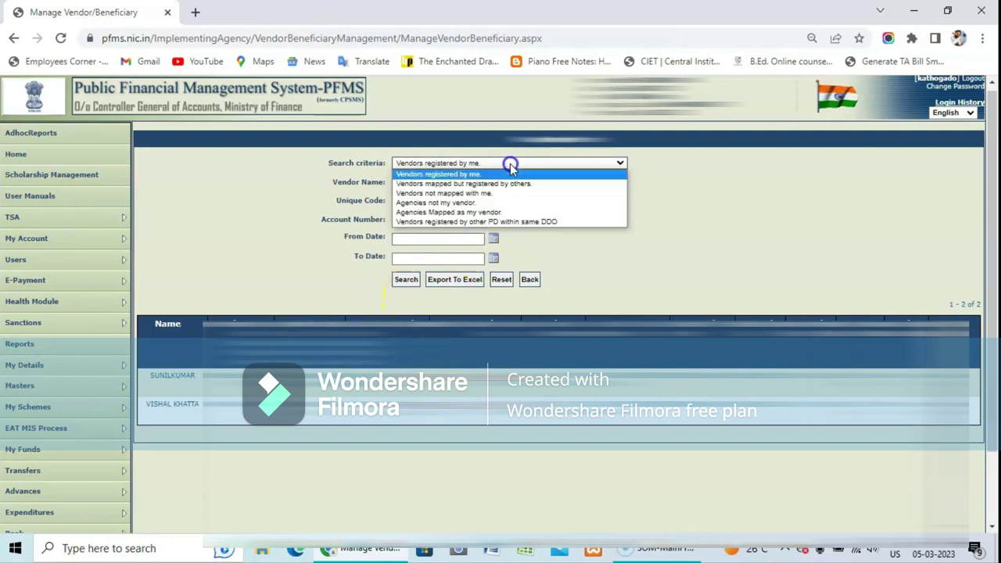
left_click(453, 184)
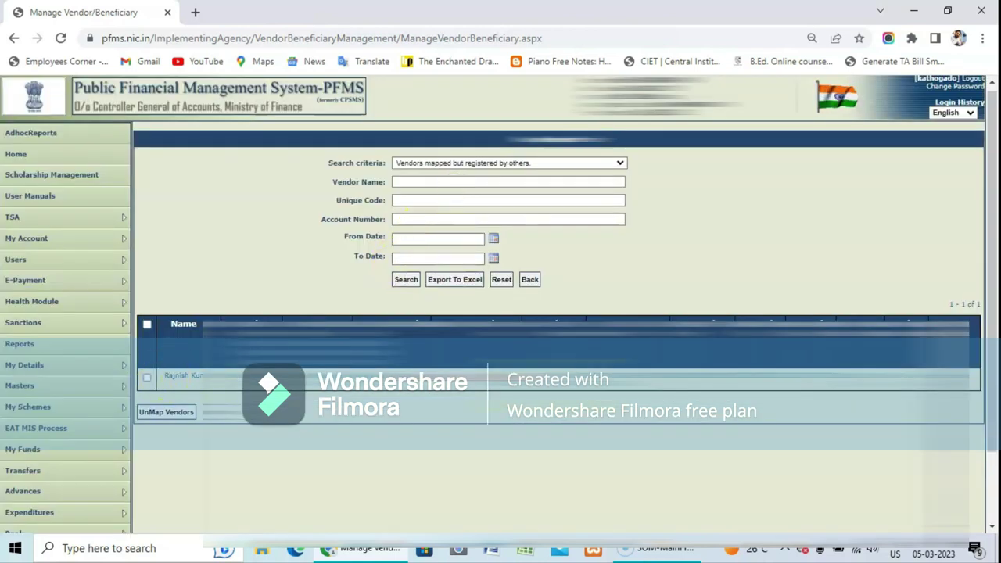
left_click(147, 378)
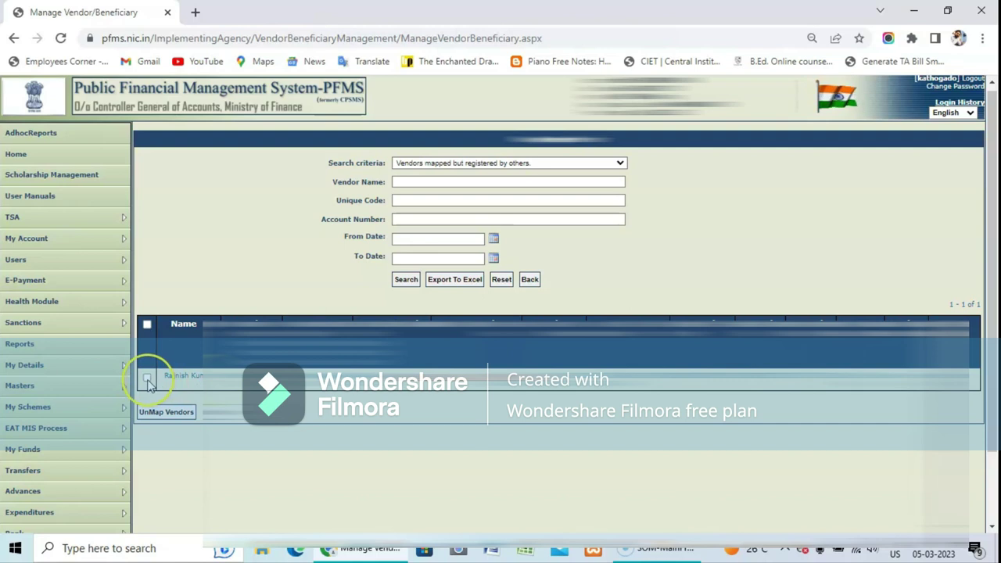
left_click(169, 418)
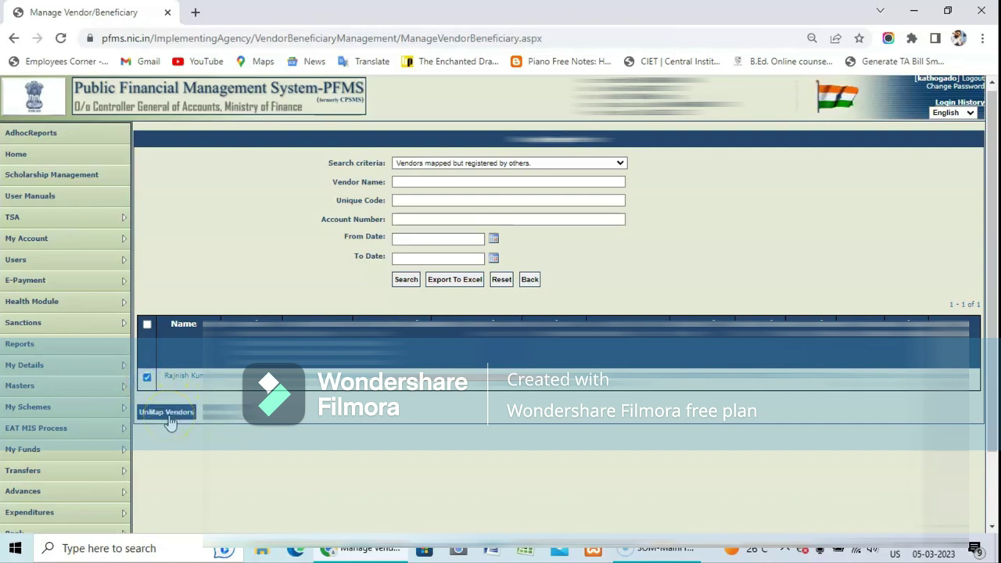